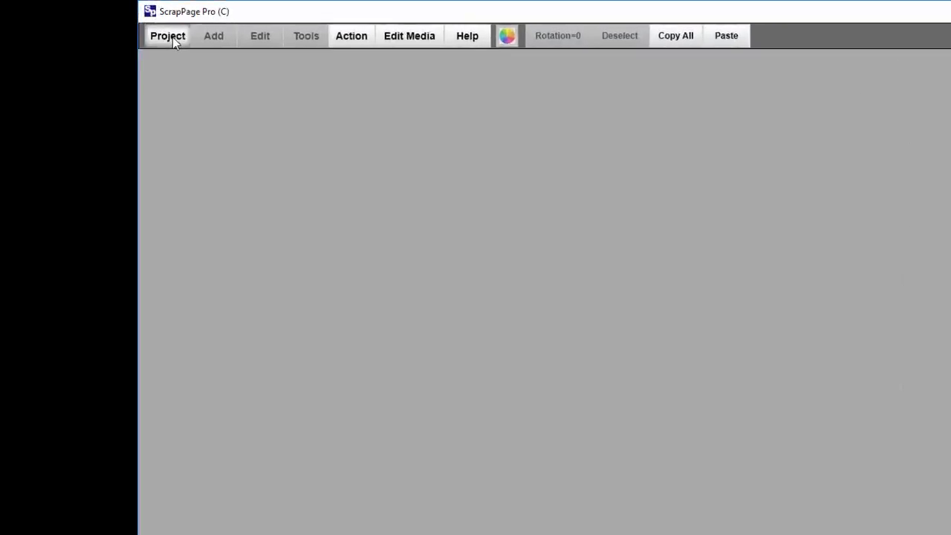
- Start a new picture project using SPPExamplePage001PNG.png from the QuickPages folder as the page
left_click(169, 38)
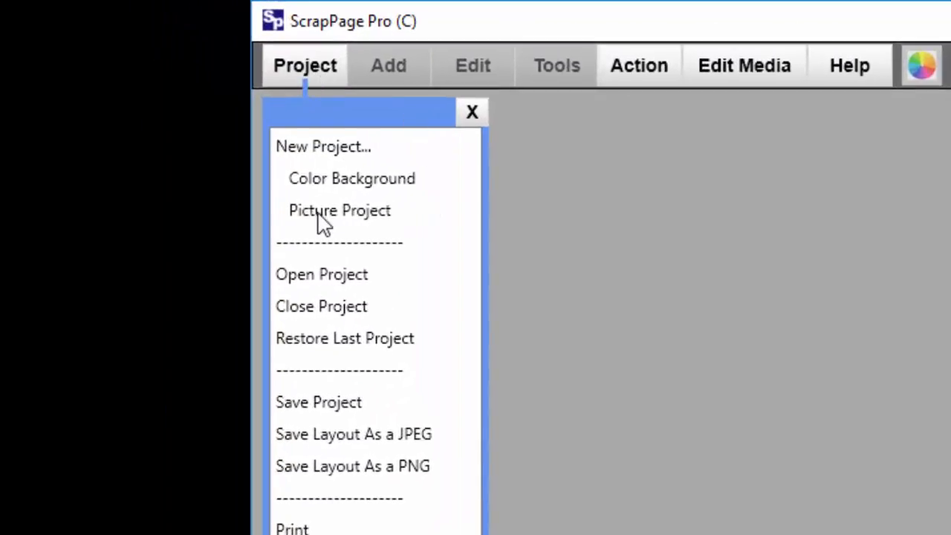
left_click(360, 223)
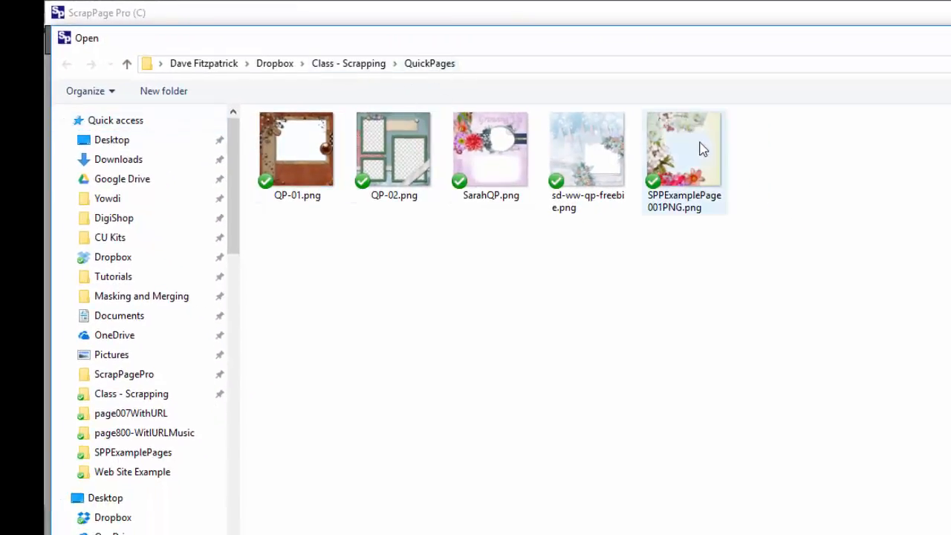
left_click(672, 153)
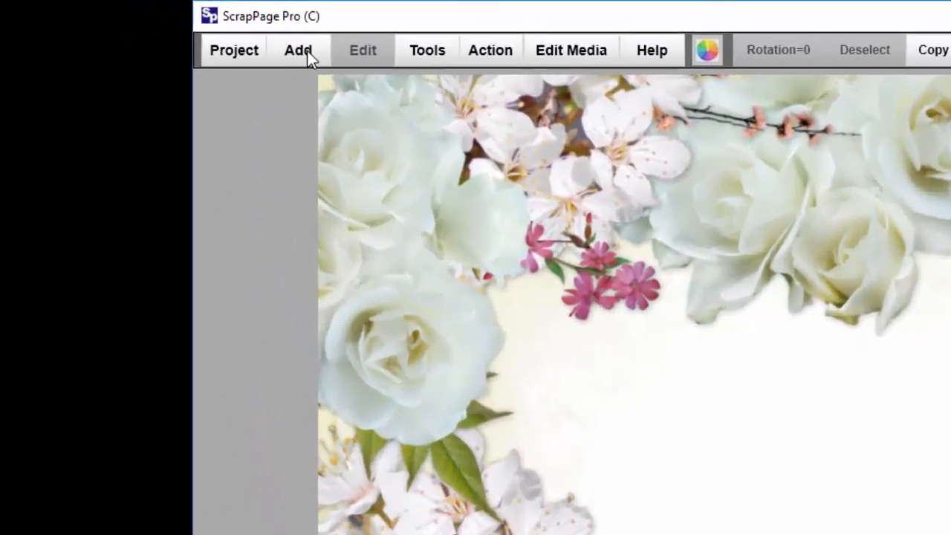
- Add a slideshow holder to the page and dismiss the information alert
left_click(163, 27)
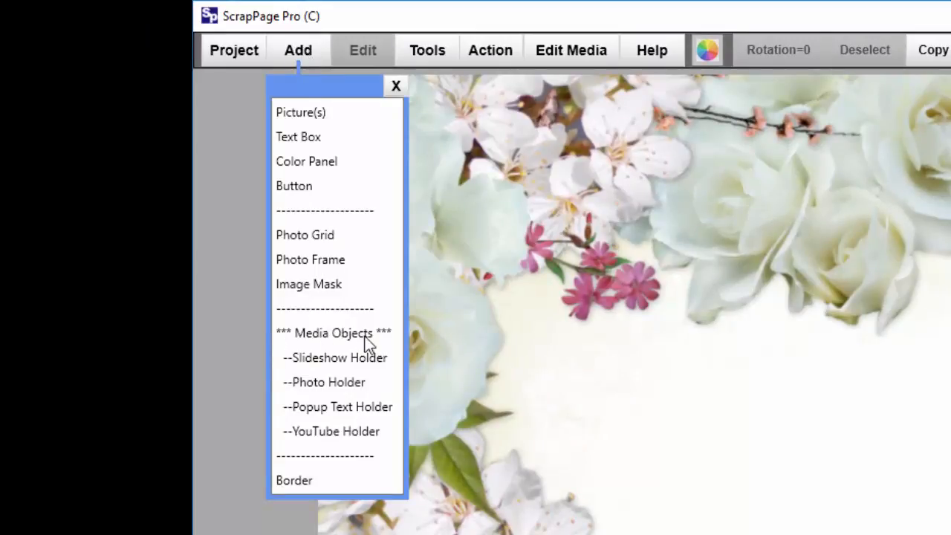
left_click(325, 360)
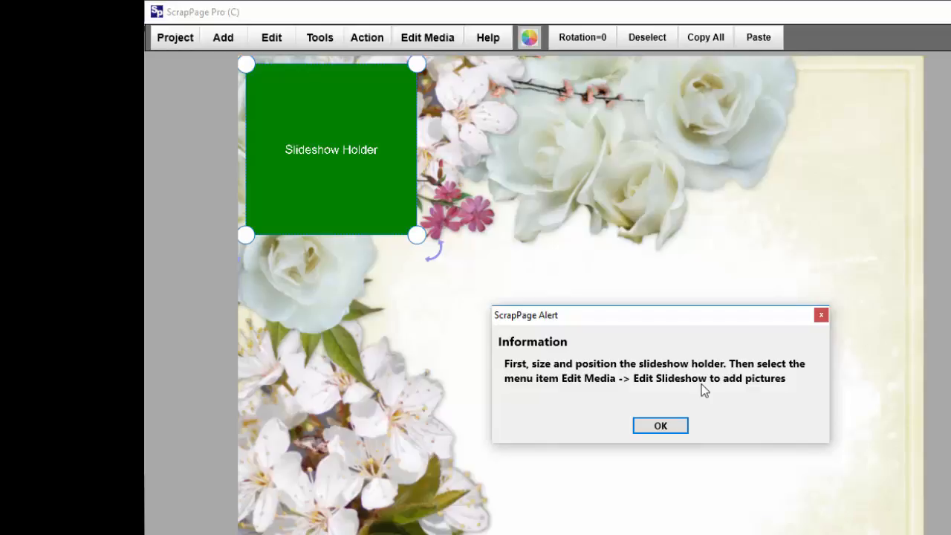
left_click(661, 426)
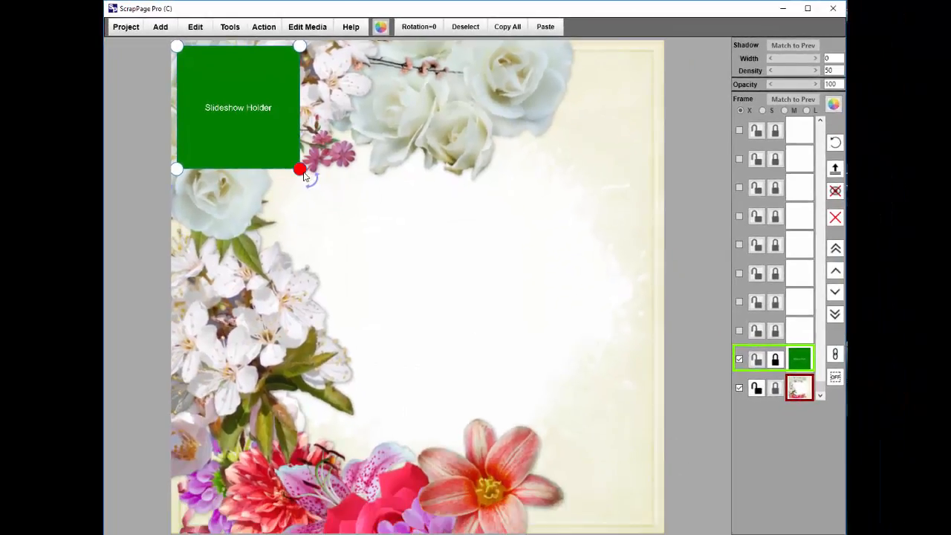
- Enlarge the slideshow holder, position it over the page's white opening and send it behind the floral page layer
left_click_drag(303, 174, 572, 425)
left_click_drag(448, 254, 512, 316)
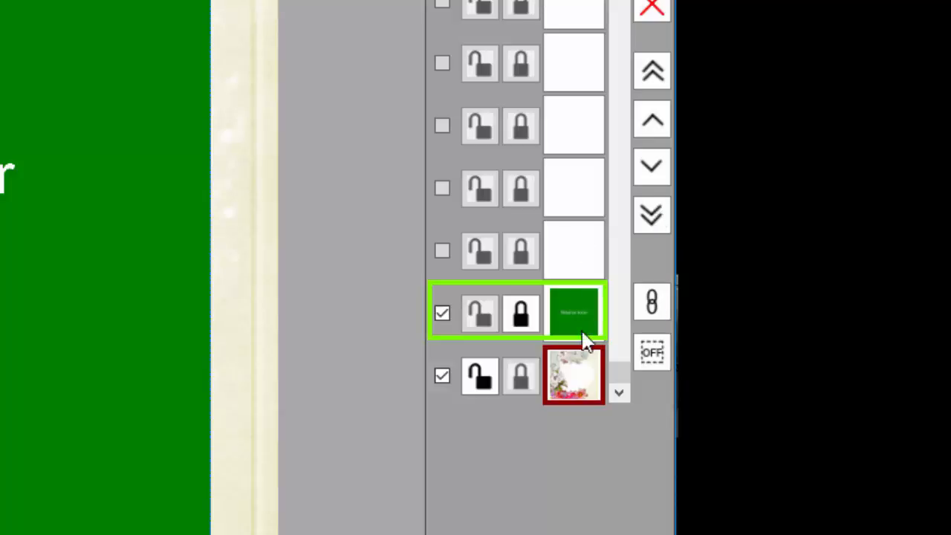
left_click(654, 221)
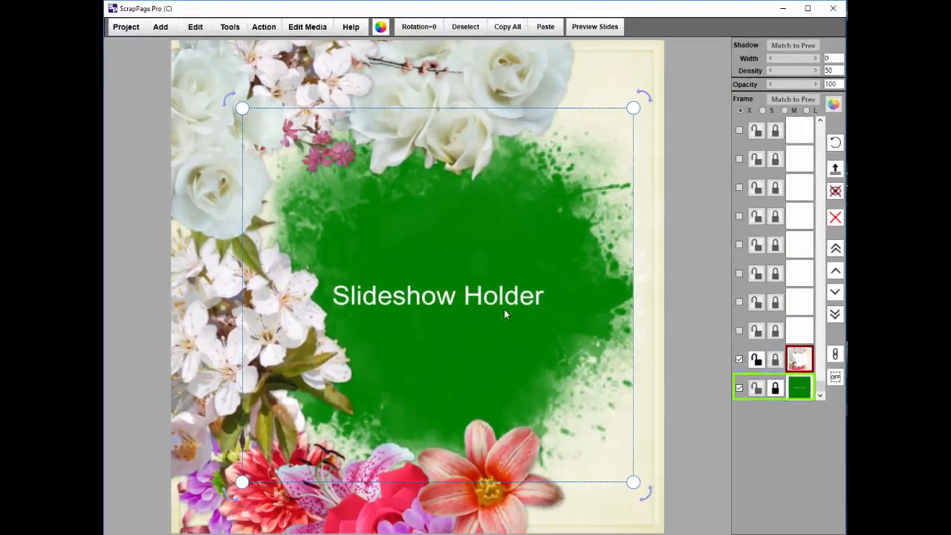
- Shift the slideshow holder slightly and stretch its corners so it covers the whole splattered opening
left_click_drag(500, 291, 518, 287)
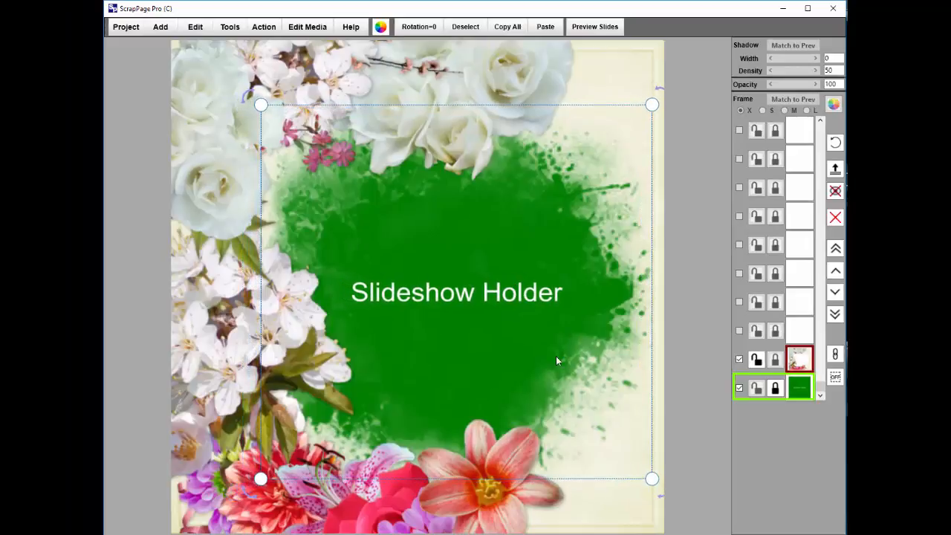
mouse_move(263, 109)
left_mouse_down()
mouse_move(251, 101)
mouse_move(263, 106)
left_mouse_up()
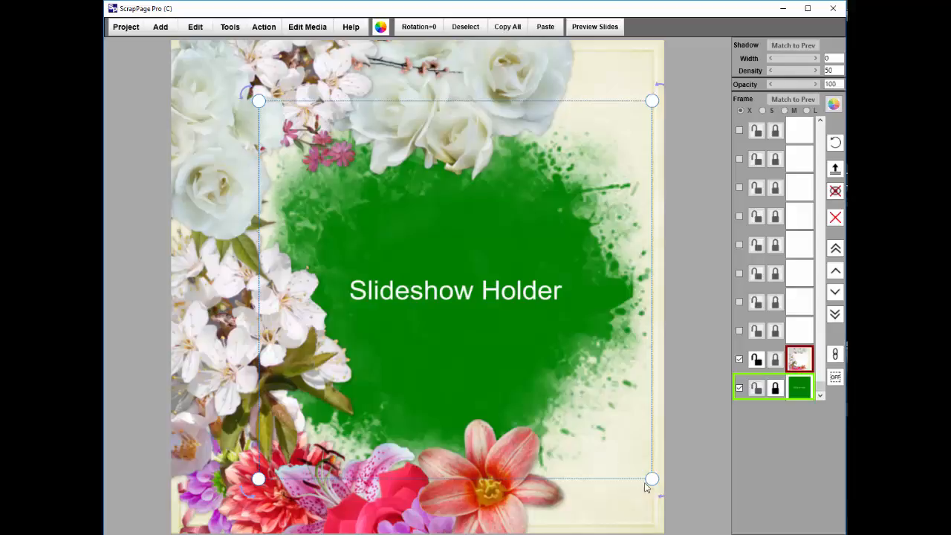
left_click_drag(651, 479, 653, 482)
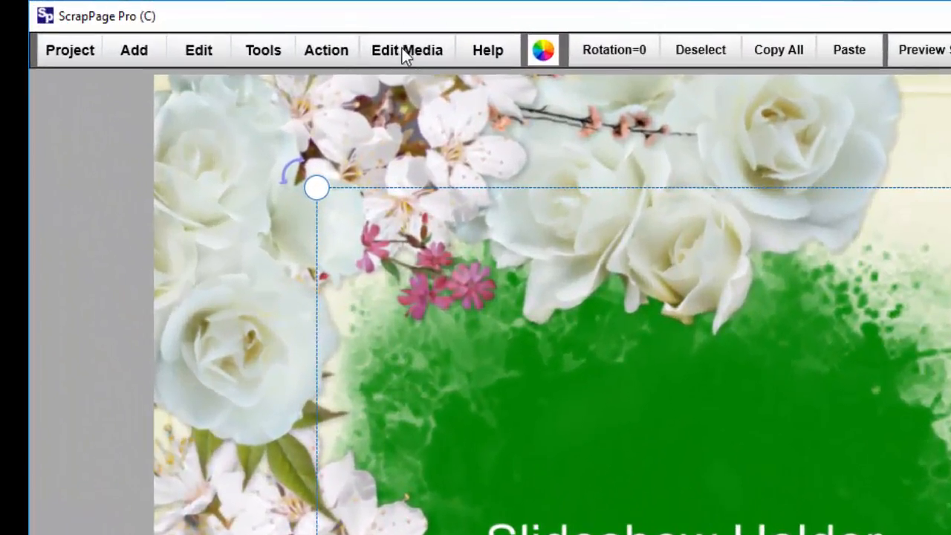
- Open the slideshow for editing and browse to the Pictures folder inside Class - Scrapping to add images
left_click(405, 53)
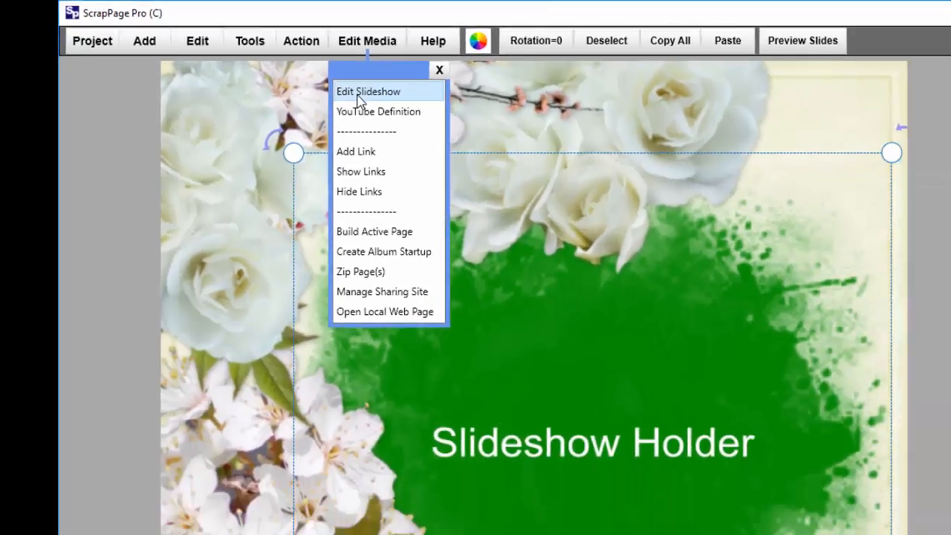
left_click(394, 112)
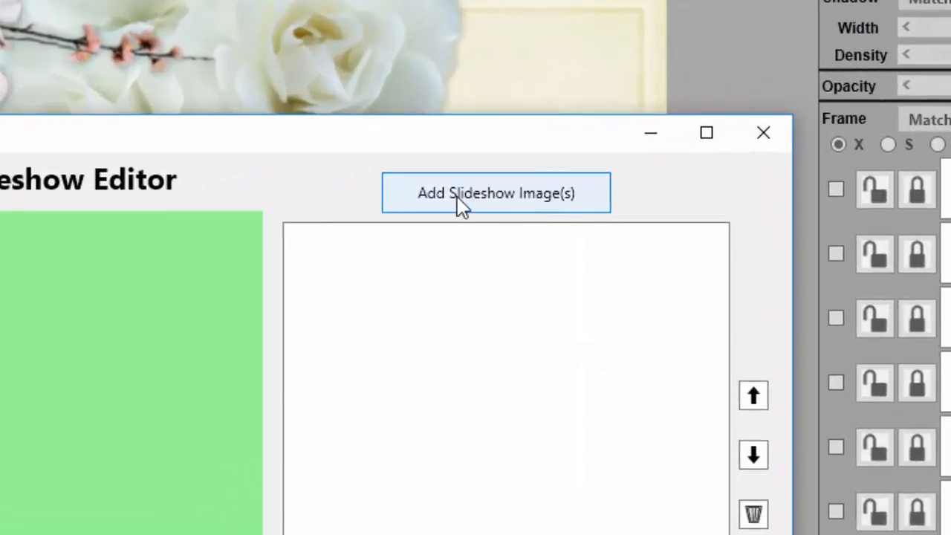
left_click(470, 197)
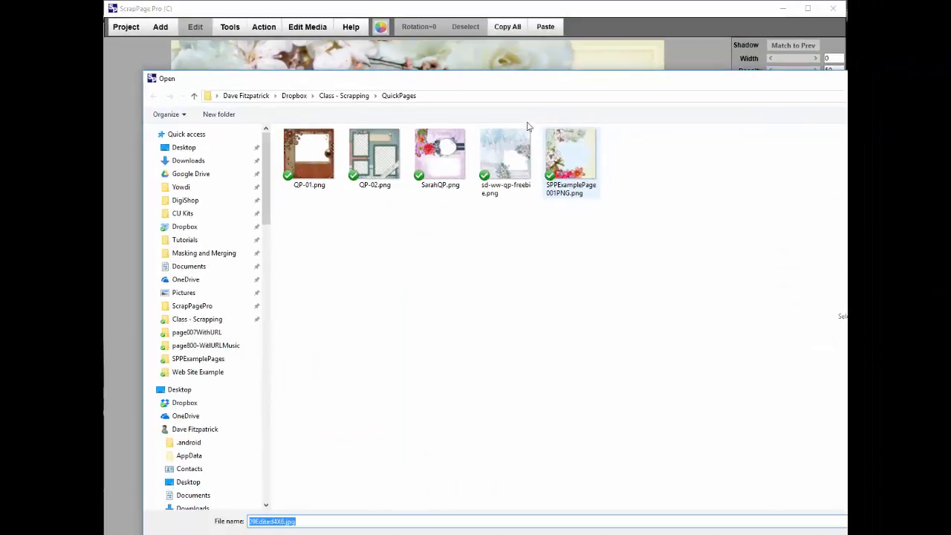
left_click(348, 99)
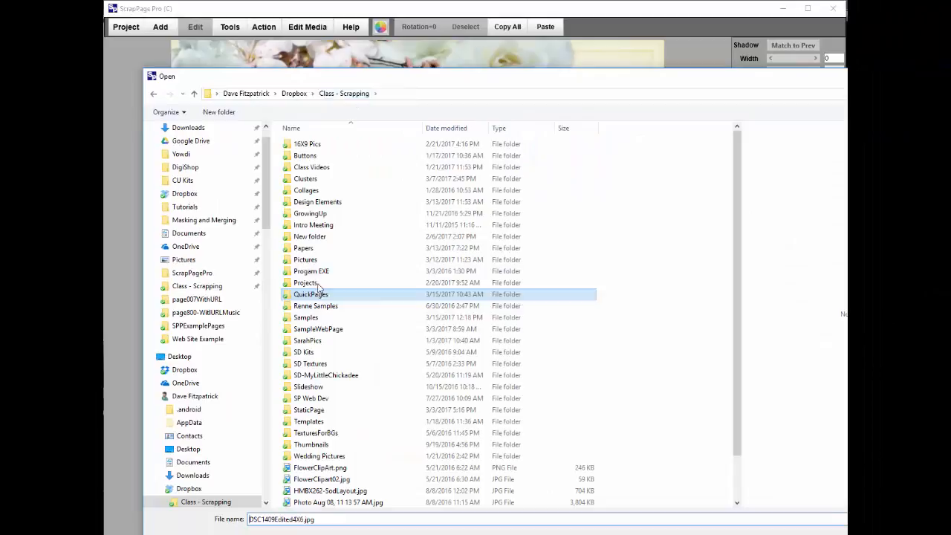
double_click(312, 270)
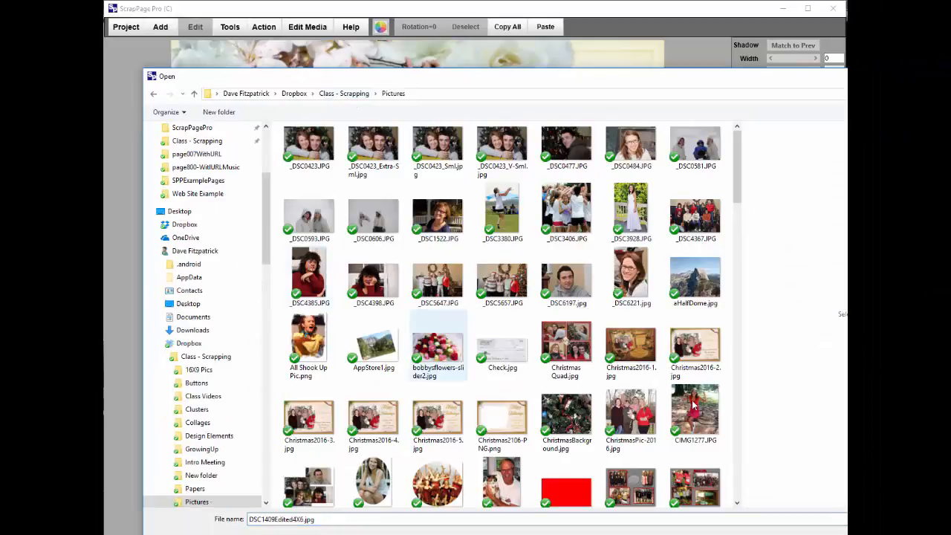
- Add DSC1384Edited5X7.jpg, DSC1409Edited4X6.jpg, DSC1431Edited8X10.jpg and DSC1444Edited8X10.jpg to the slideshow
left_click(735, 450)
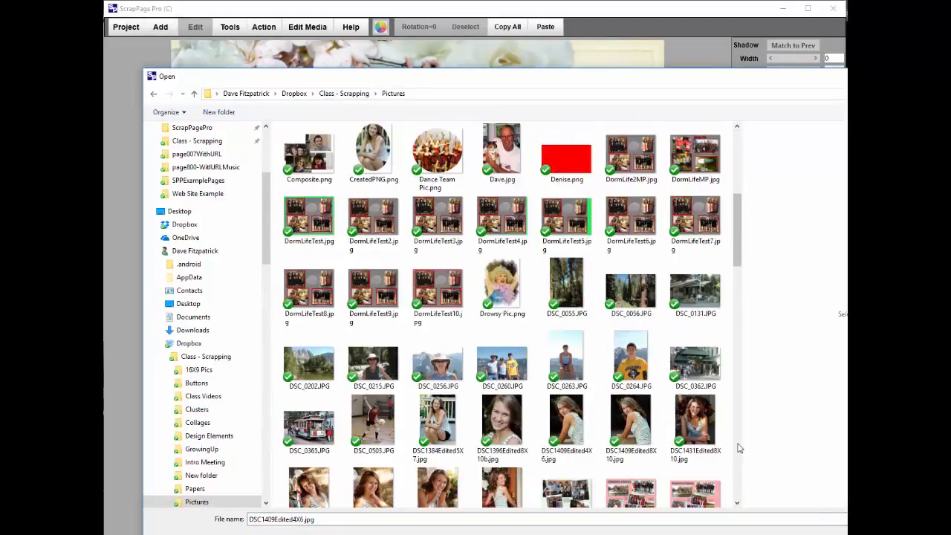
left_click(738, 503)
left_click(737, 502)
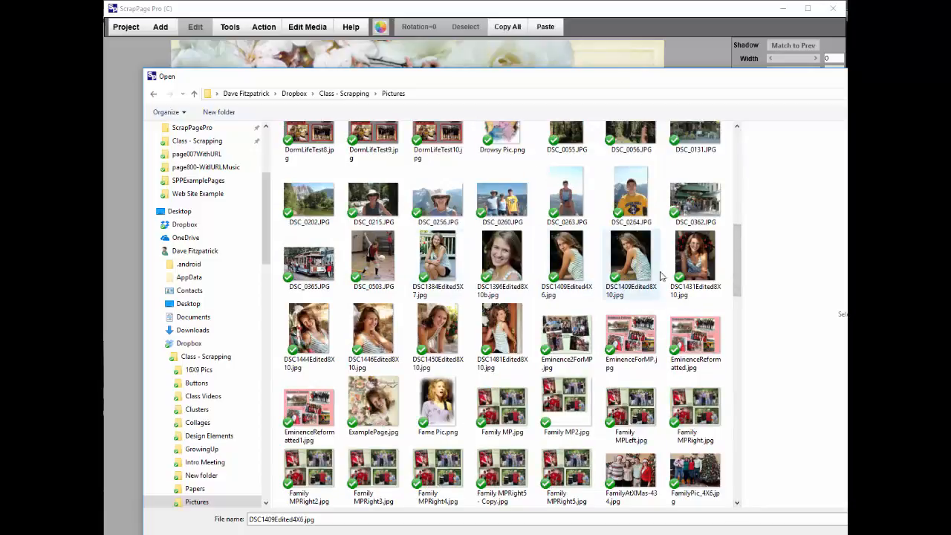
left_click(434, 259)
left_click(572, 261, "ctrl")
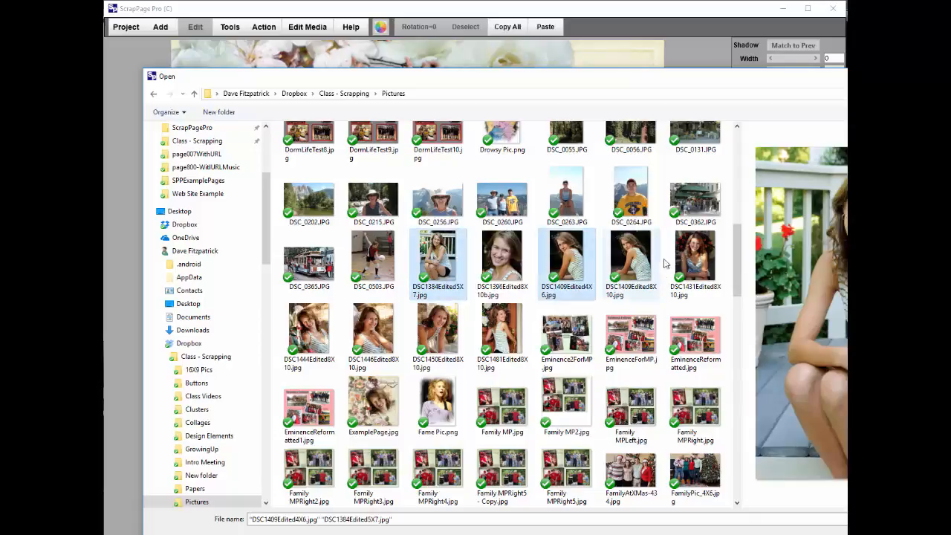
left_click(666, 263, "ctrl")
left_click(307, 335, "ctrl")
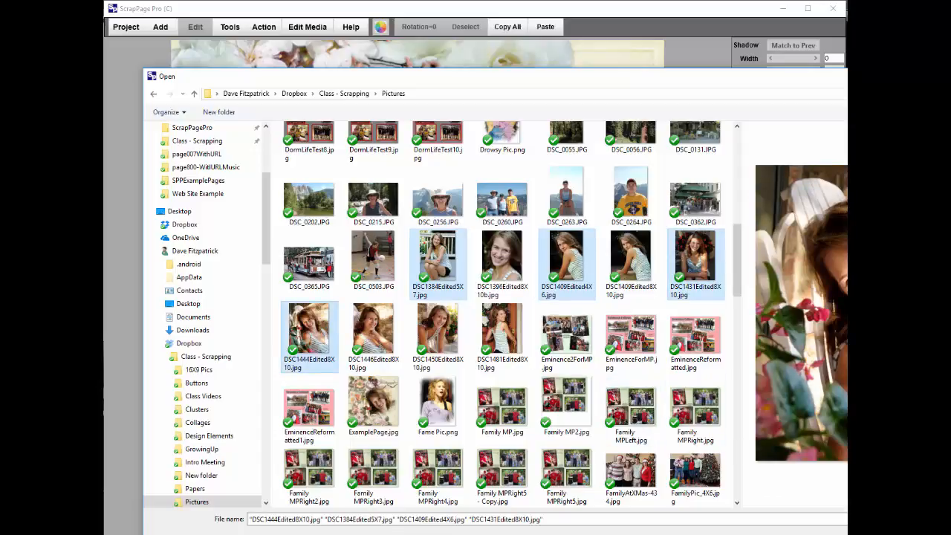
key("Return")
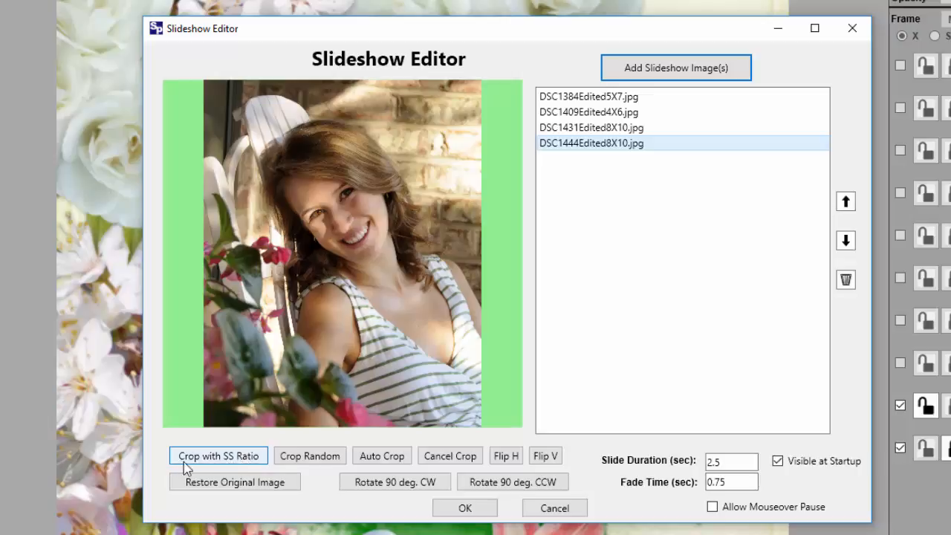
- Crop DSC1444Edited8X10.jpg with the slideshow ratio around the woman's head
left_click(223, 460)
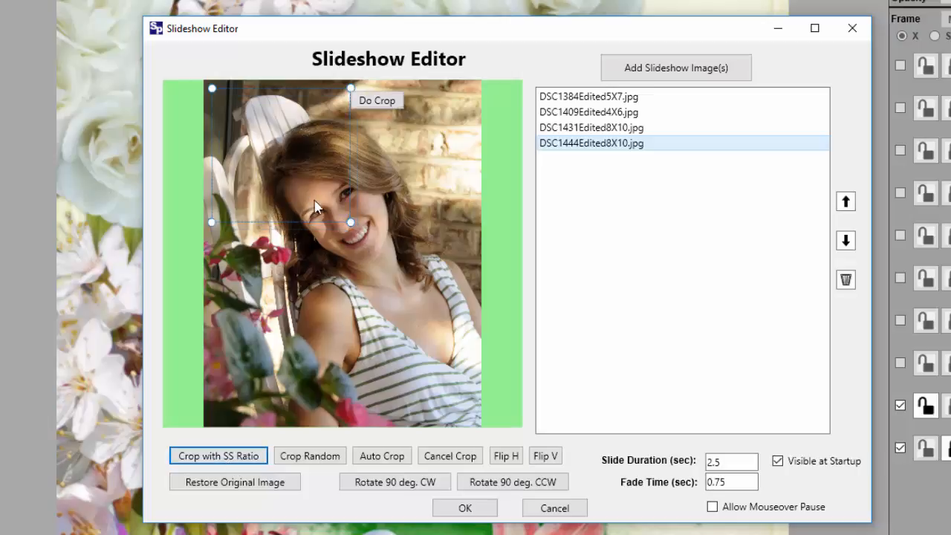
left_click_drag(310, 201, 407, 272)
left_click_drag(348, 230, 368, 244)
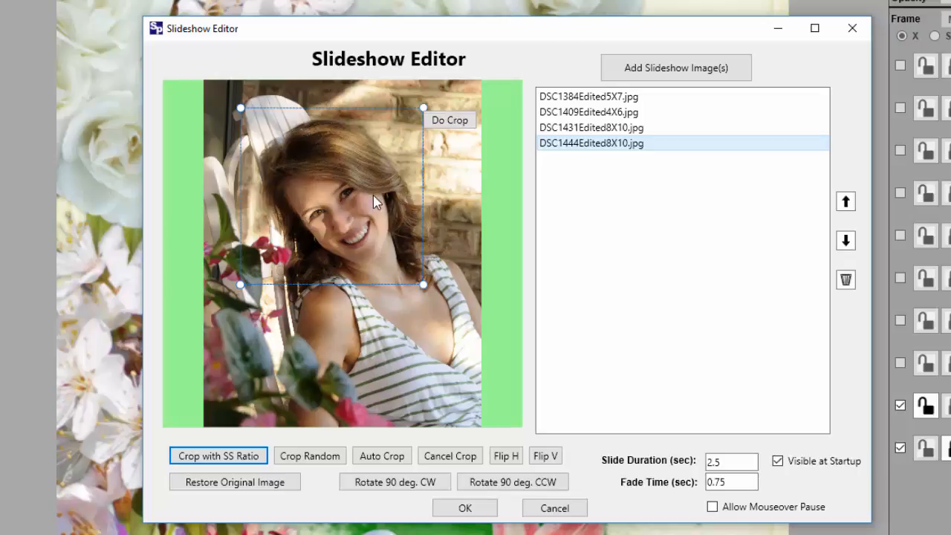
left_click(460, 127)
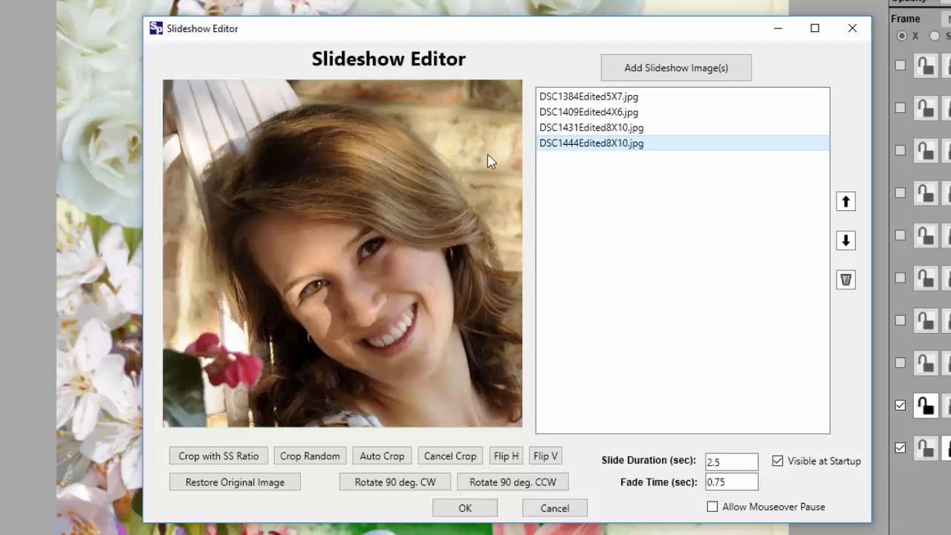
- Crop DSC1431Edited8X10.jpg with the slideshow ratio around the woman's head and shoulders
left_click(592, 128)
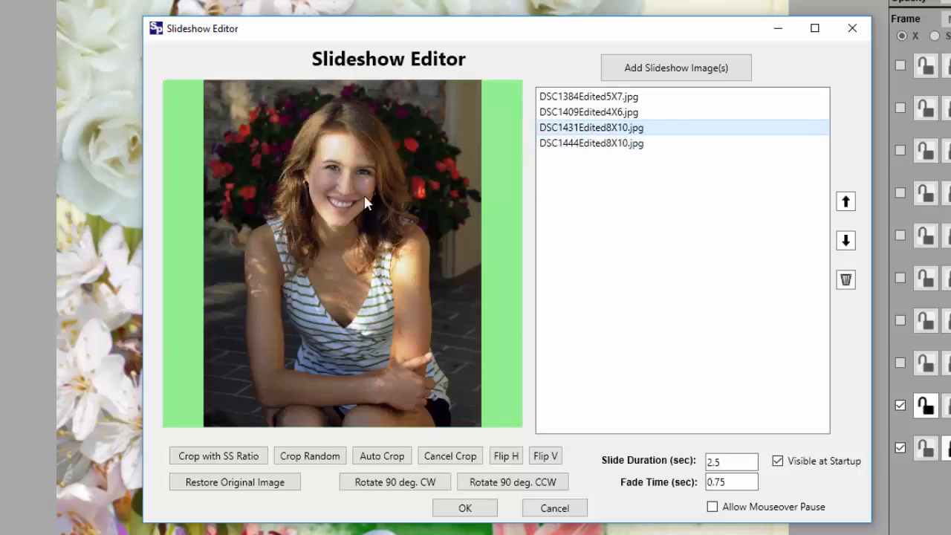
left_click(249, 460)
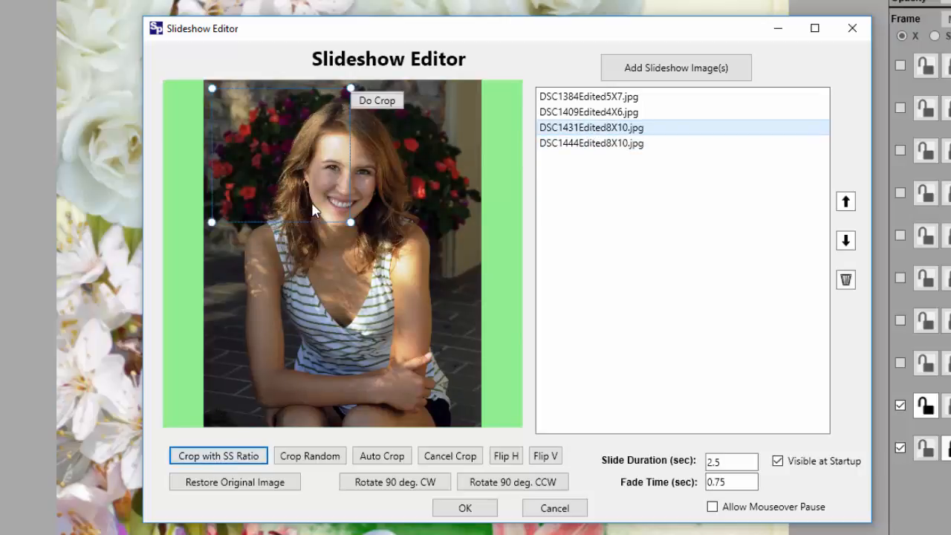
left_click_drag(319, 208, 416, 252)
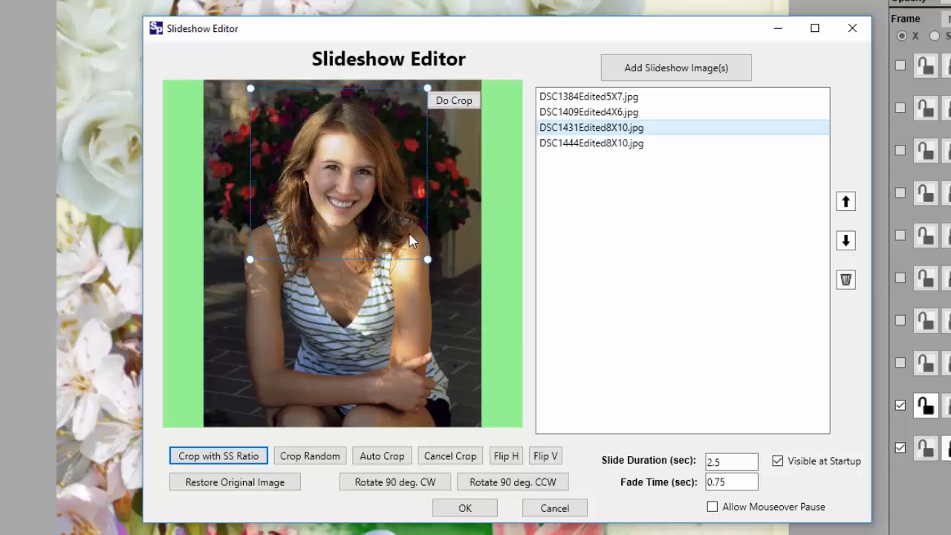
left_click(454, 104)
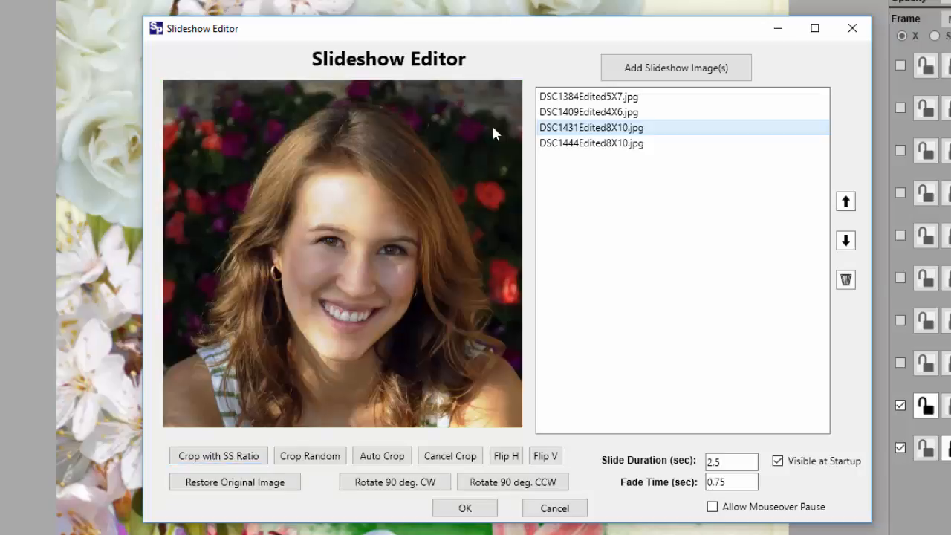
- Crop DSC1409Edited4X6.jpg with the slideshow ratio around the woman's face and upper shoulder
left_click(568, 112)
left_click(233, 458)
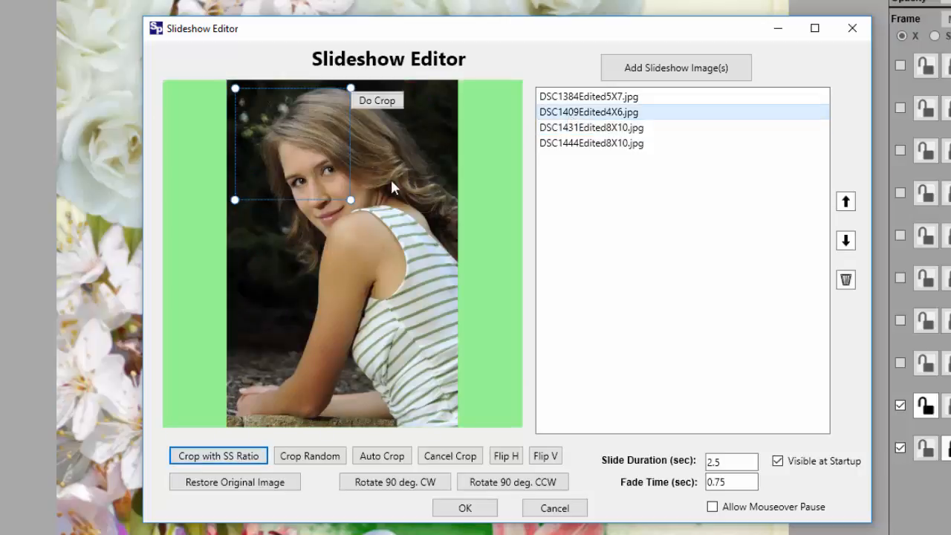
mouse_move(351, 204)
left_mouse_down()
mouse_move(399, 242)
mouse_move(430, 288)
left_mouse_up()
mouse_move(411, 254)
left_mouse_down()
mouse_move(407, 246)
mouse_move(419, 261)
left_mouse_up()
left_click(428, 97)
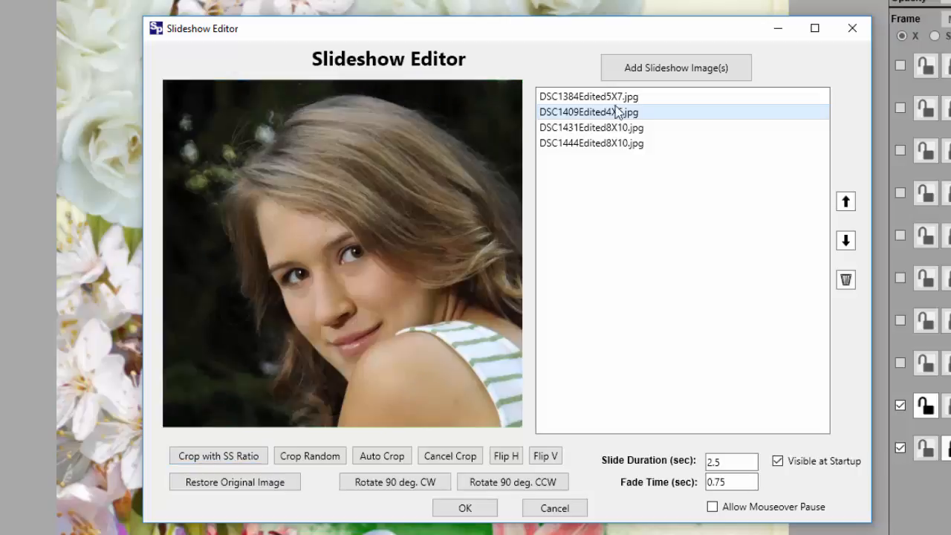
- Crop DSC1384Edited5X7.jpg with the slideshow ratio around the woman's head
left_click(595, 97)
left_click(233, 452)
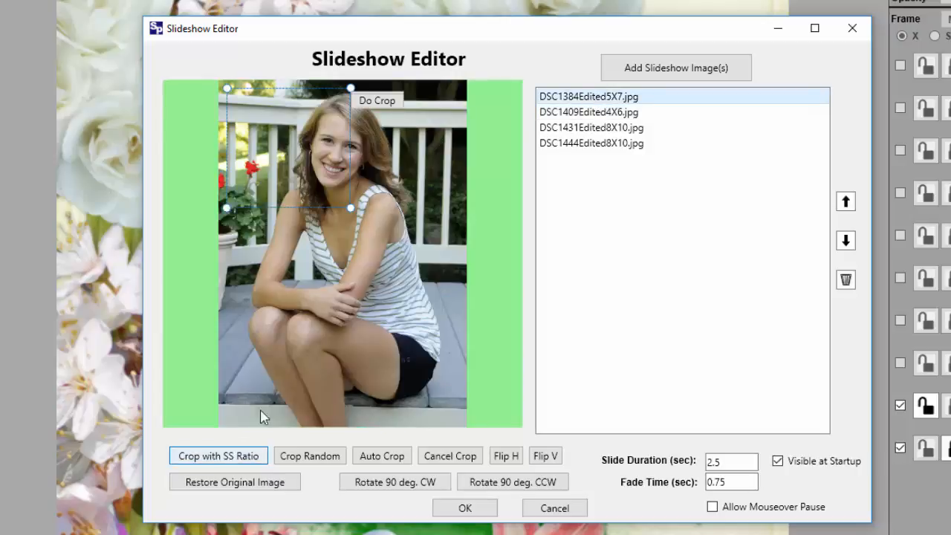
left_click_drag(365, 205, 379, 177)
left_click_drag(401, 214, 401, 219)
left_click(418, 104)
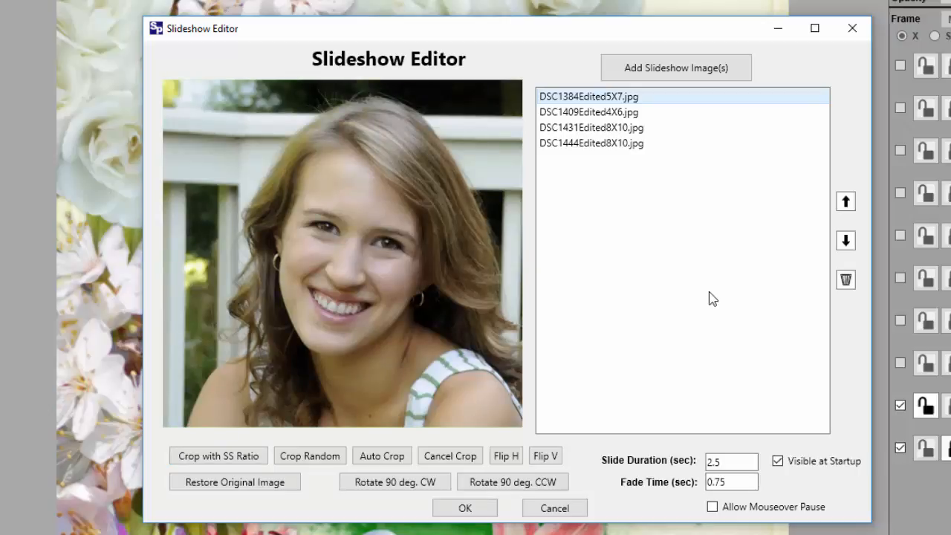
- Review each of the four cropped slideshow images and accept the slideshow
left_click(606, 143)
left_click(604, 131)
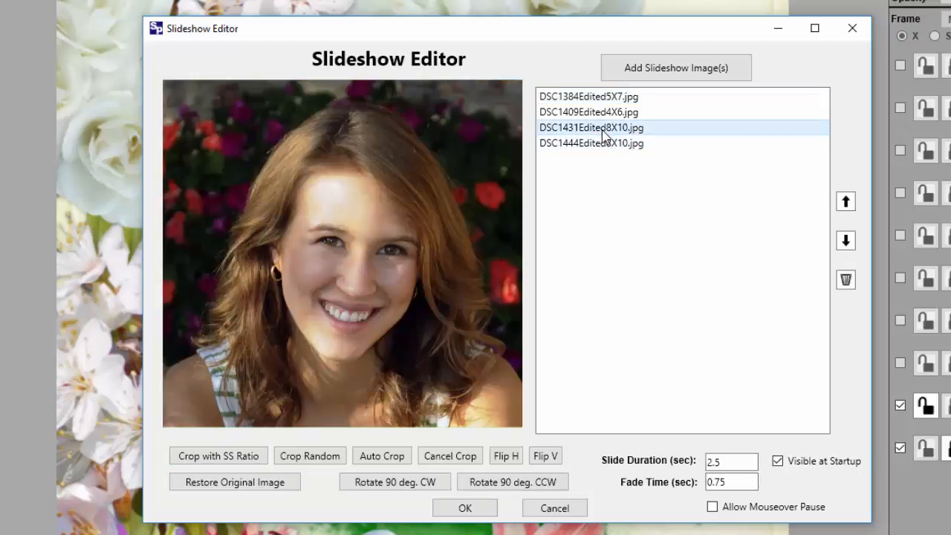
left_click(594, 113)
left_click(594, 98)
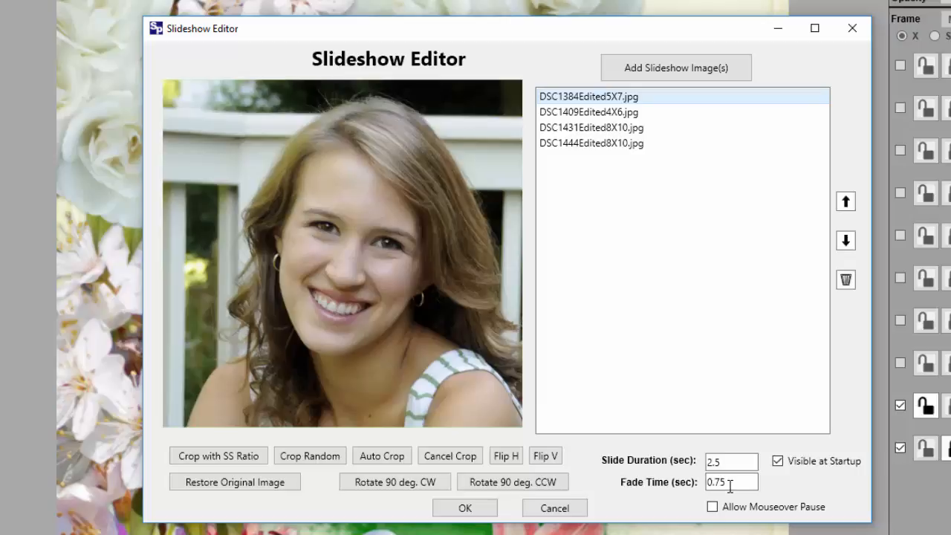
left_click(461, 509)
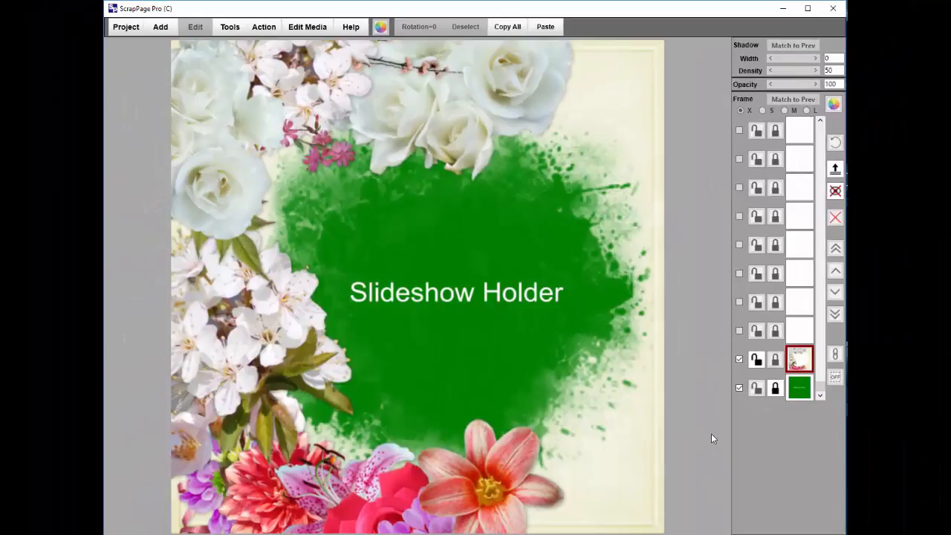
- Select the slideshow holder and preview its slides through the page opening
left_click(558, 345)
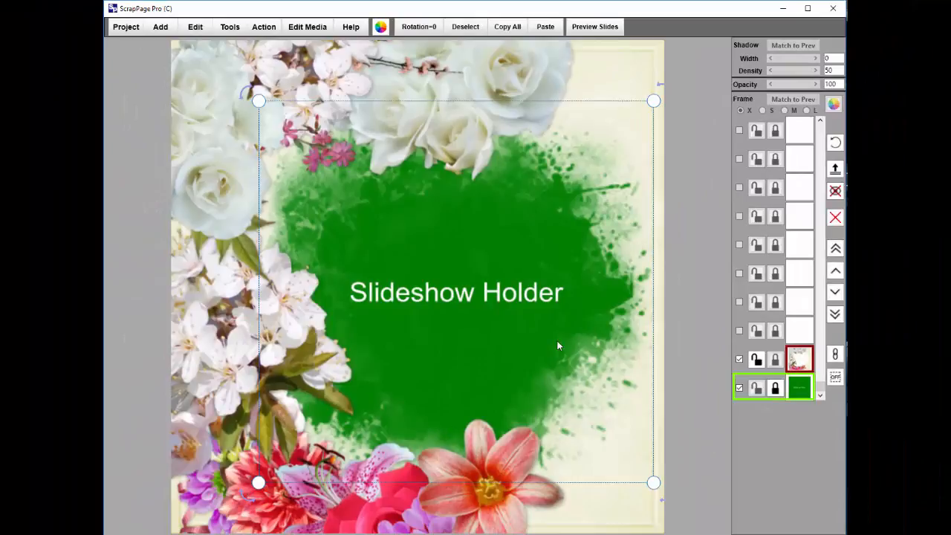
left_click(600, 30)
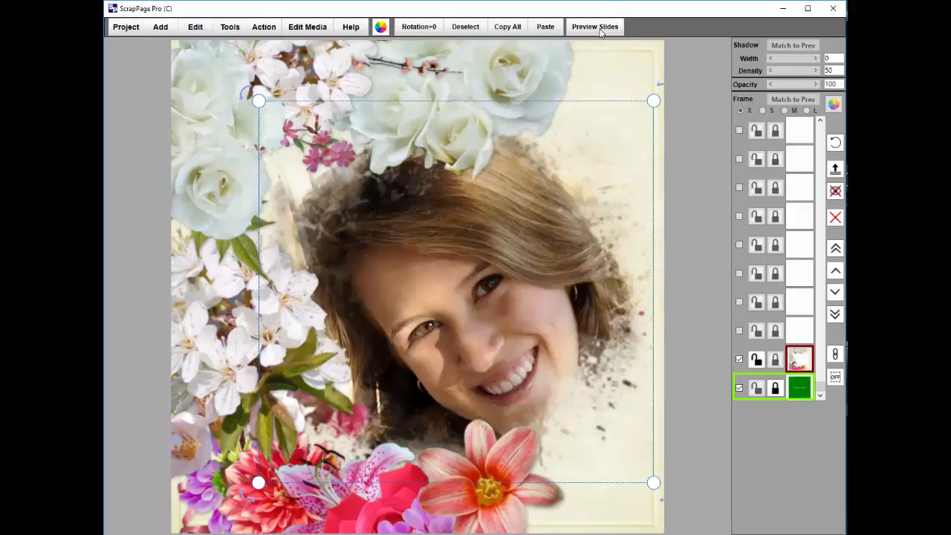
left_click(600, 30)
left_click(601, 27)
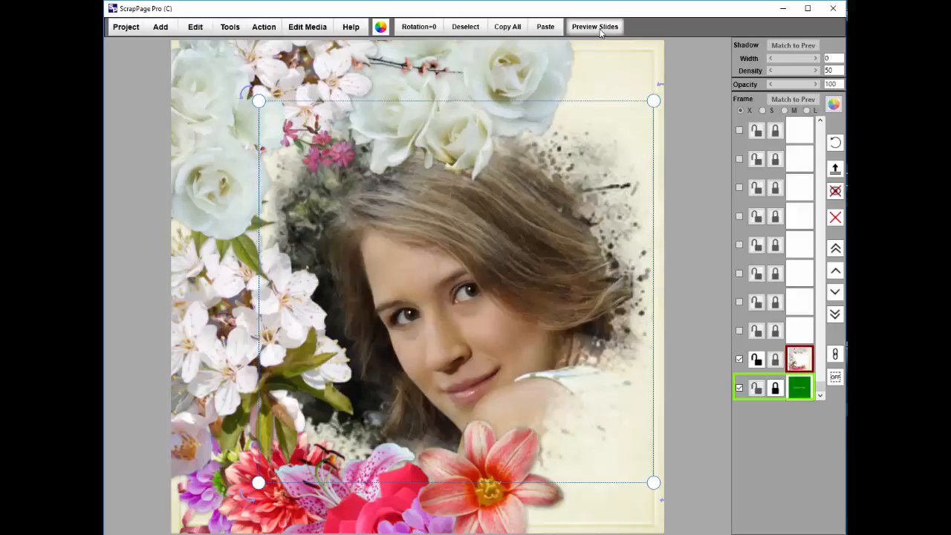
left_click(599, 87)
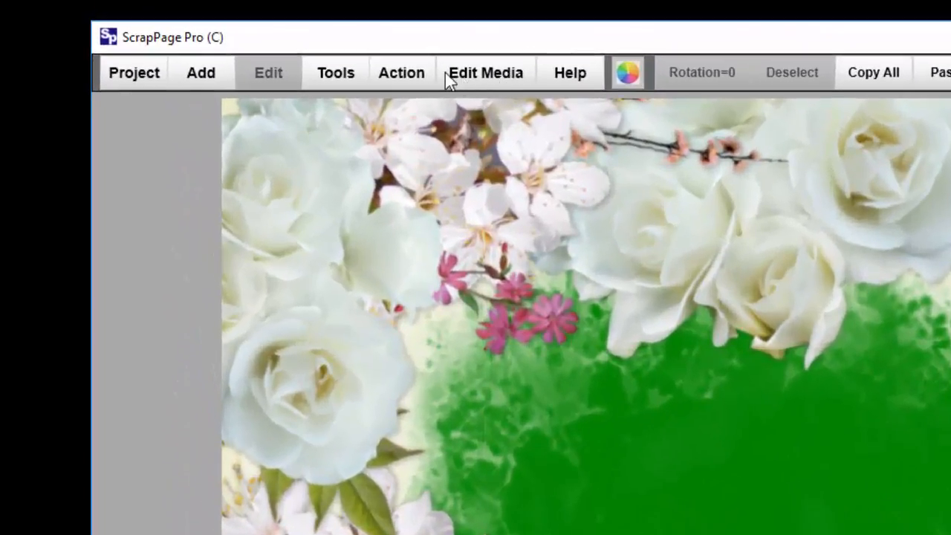
- Start building the active page at a height of 800 pixels and choose the Samples folder inside Class - Scrapping as its save location
left_click(496, 76)
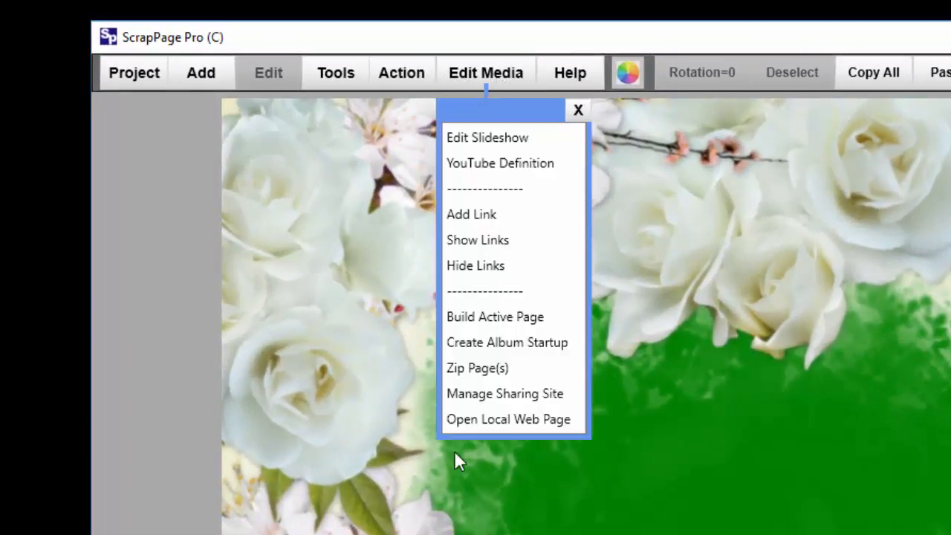
left_click(495, 320)
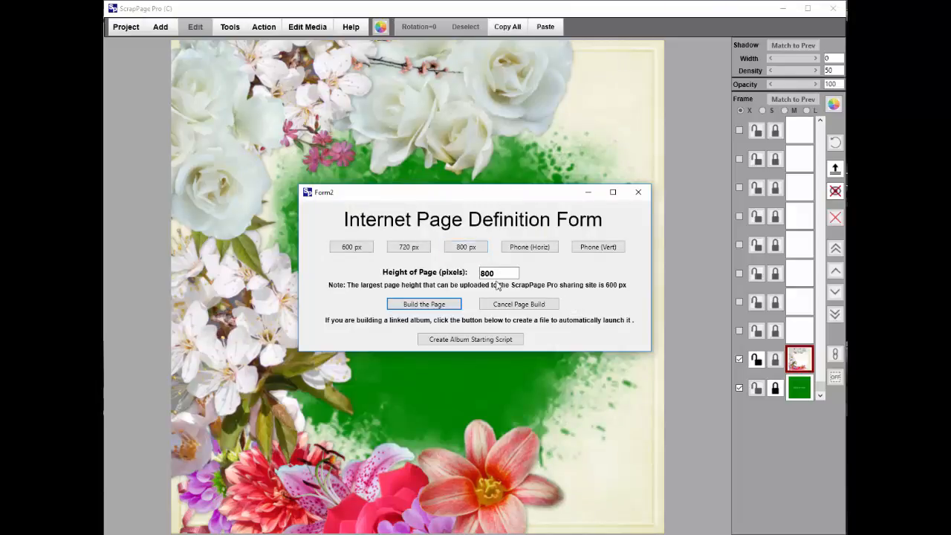
left_click(424, 304)
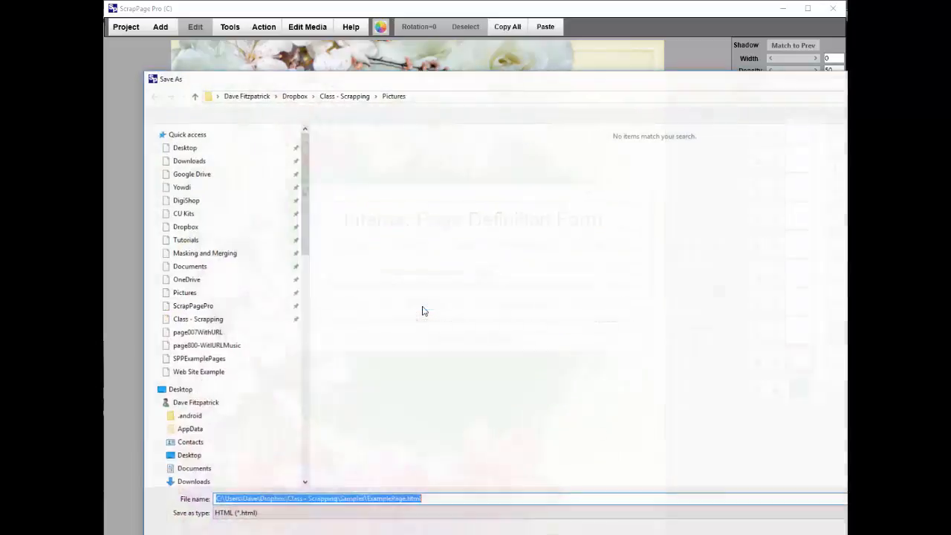
left_click(349, 95)
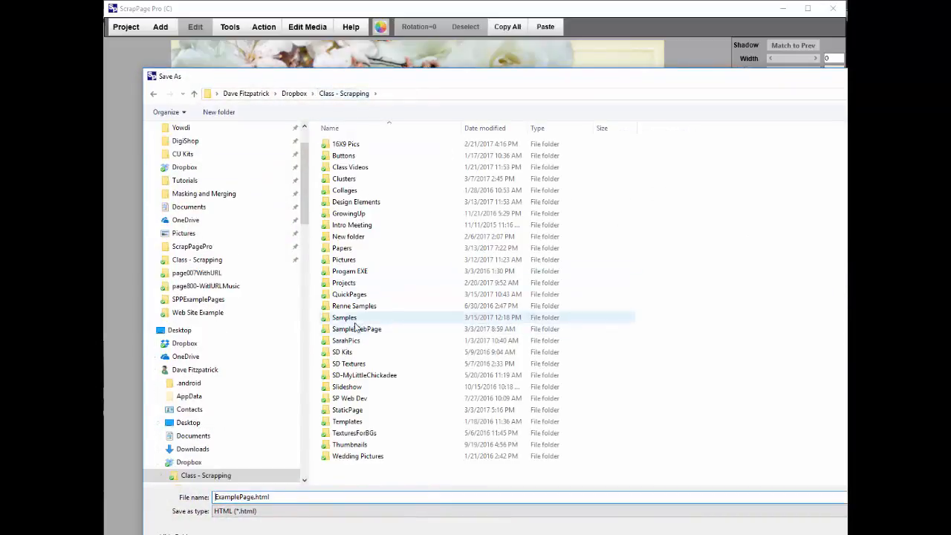
left_click(342, 320)
double_click(342, 320)
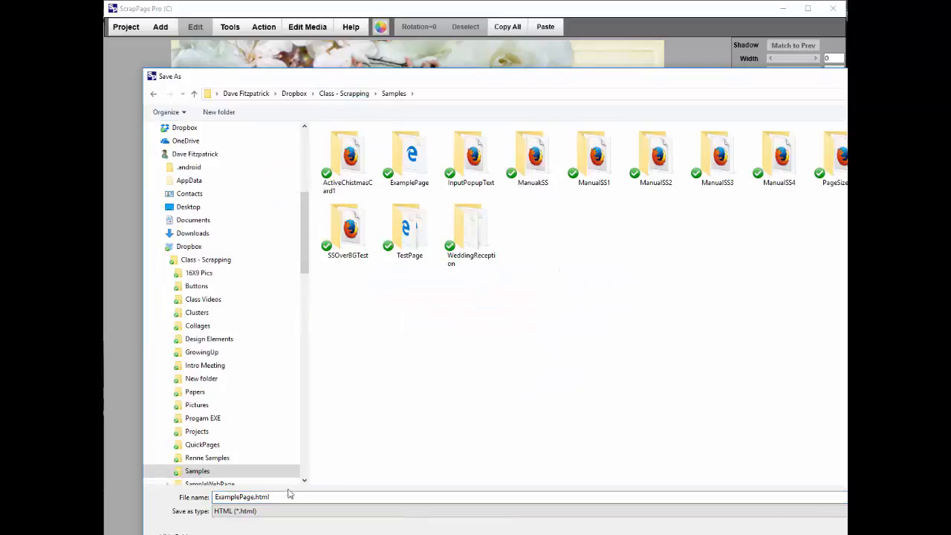
- Save the HTML page as ActivePageExample and open the built page in the browser
double_click(245, 497)
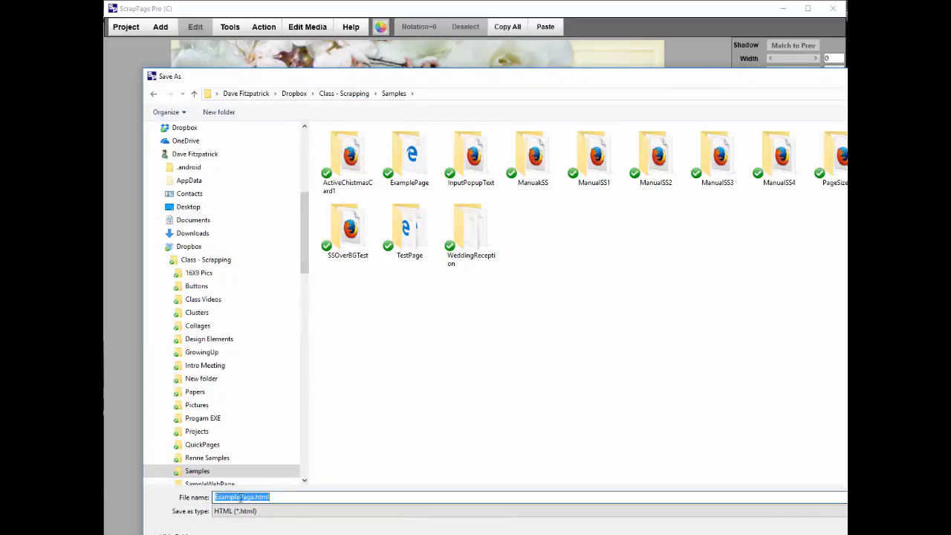
left_click(238, 497)
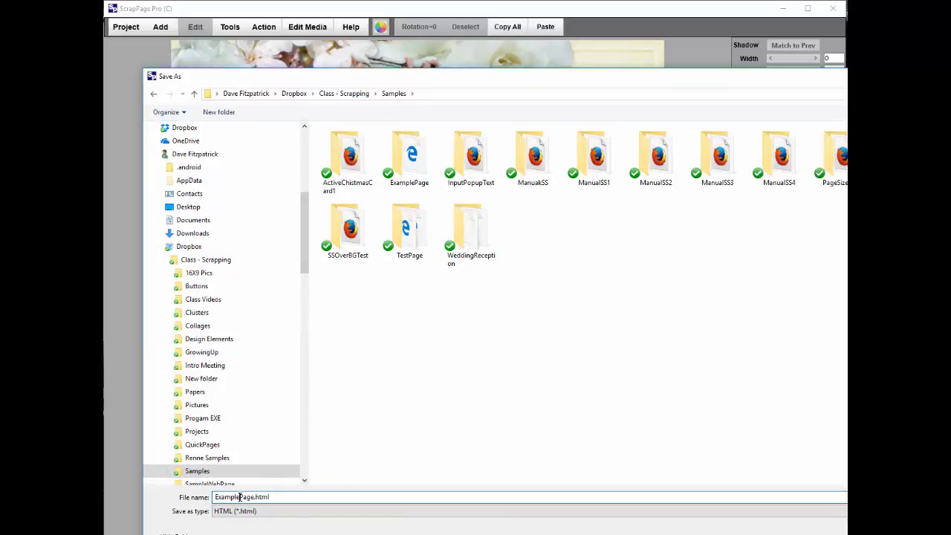
key("BackSpace")
key("BackSpace")
key("BackSpace")
key("BackSpace")
key("BackSpace")
key("BackSpace")
key("BackSpace")
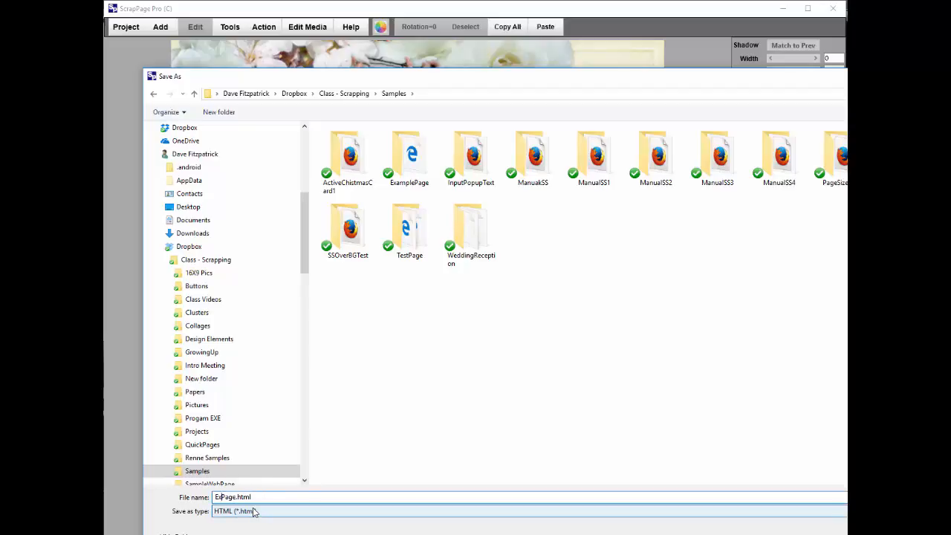
type("ActivePage")
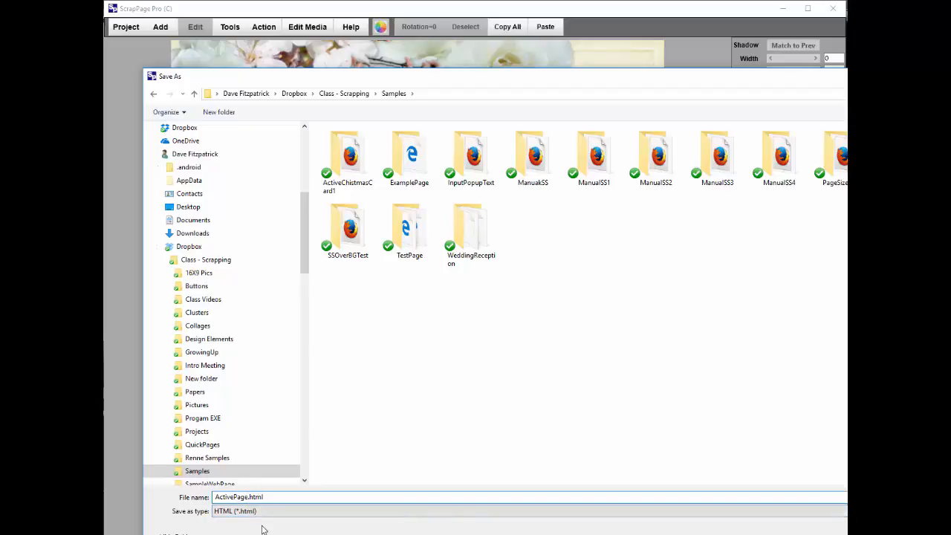
type("Example")
key("Return")
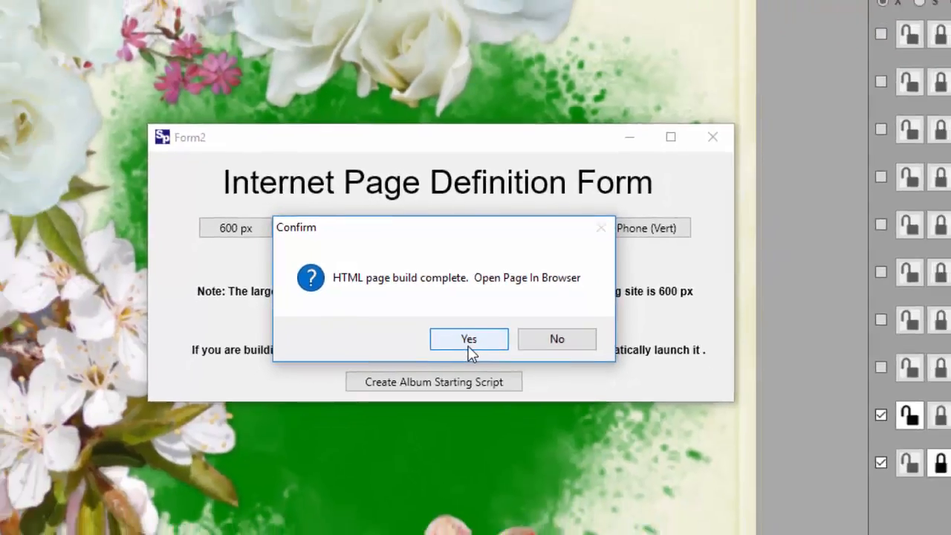
left_click(457, 358)
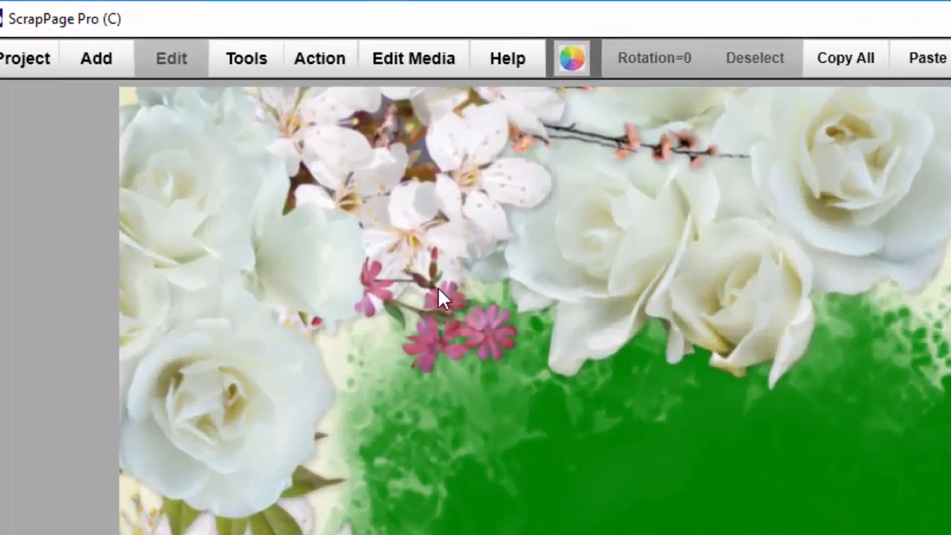
- Open the sharing site manager and log in with the stored credentials
left_click(416, 67)
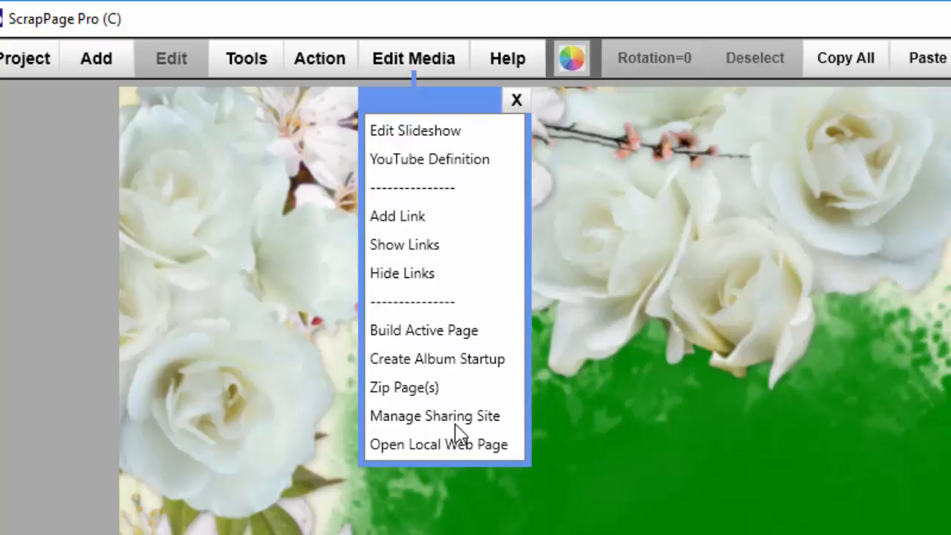
left_click(425, 421)
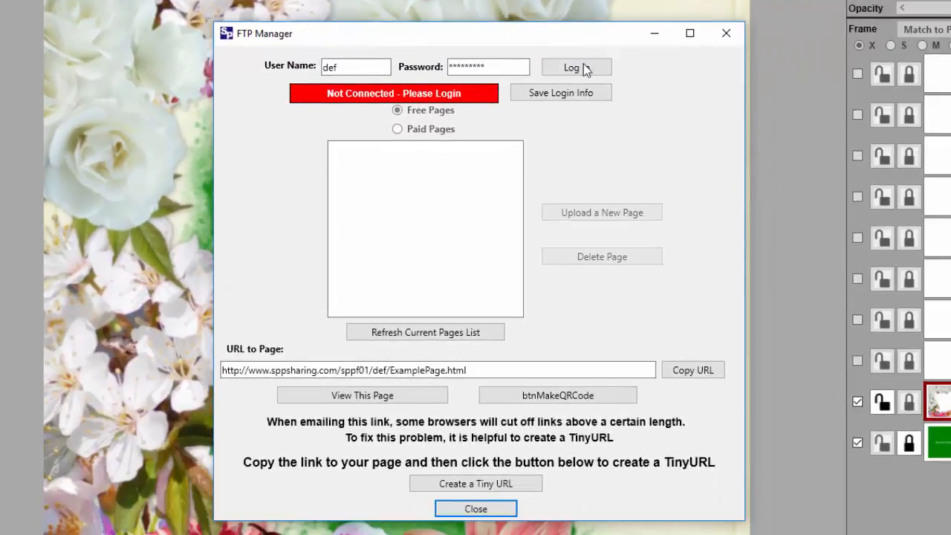
left_click(576, 68)
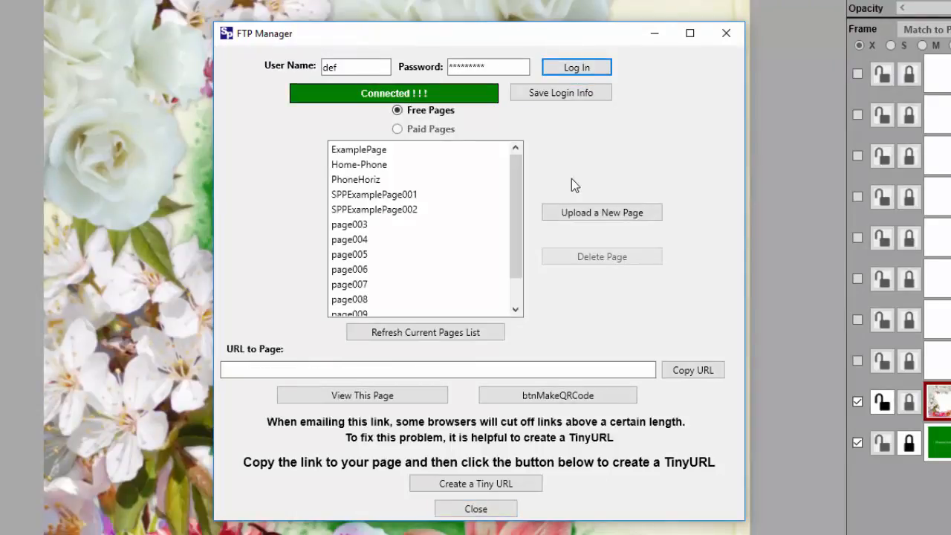
- Upload ActivePageExample.html from the ActivePageExample folder in Samples as a new page on the sharing site
left_click(611, 212)
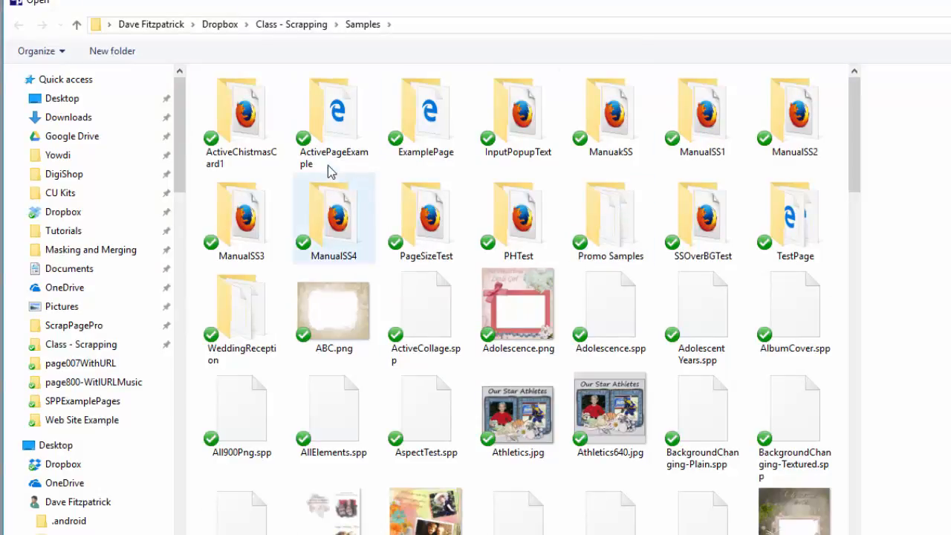
double_click(337, 119)
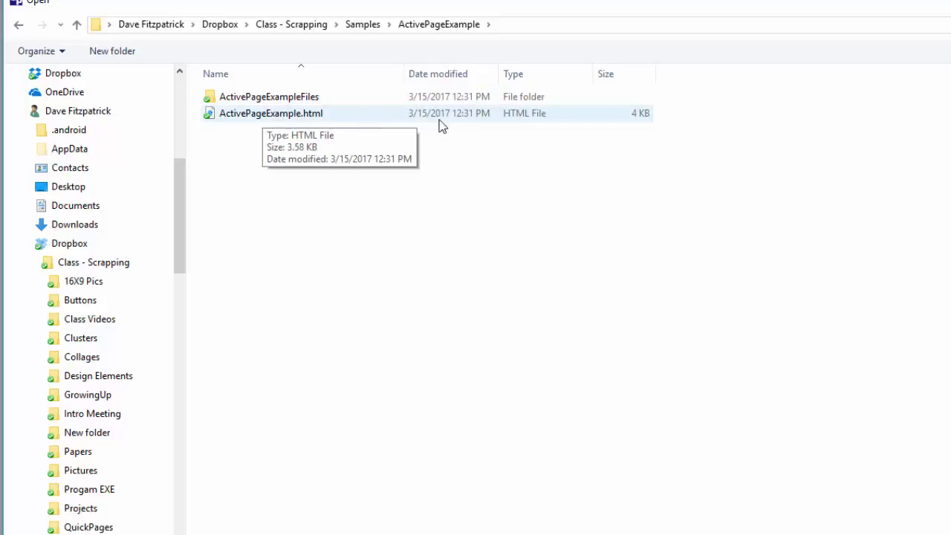
left_click(243, 122)
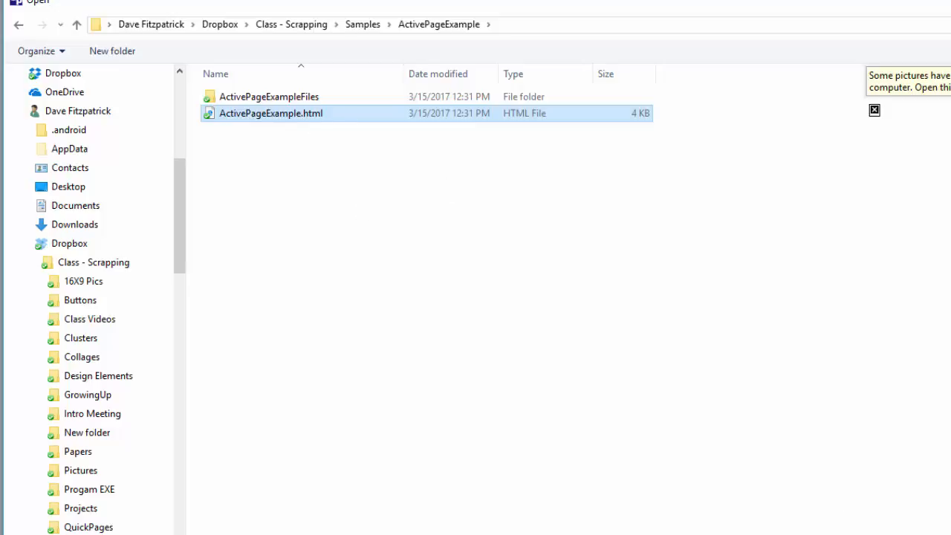
key("Return")
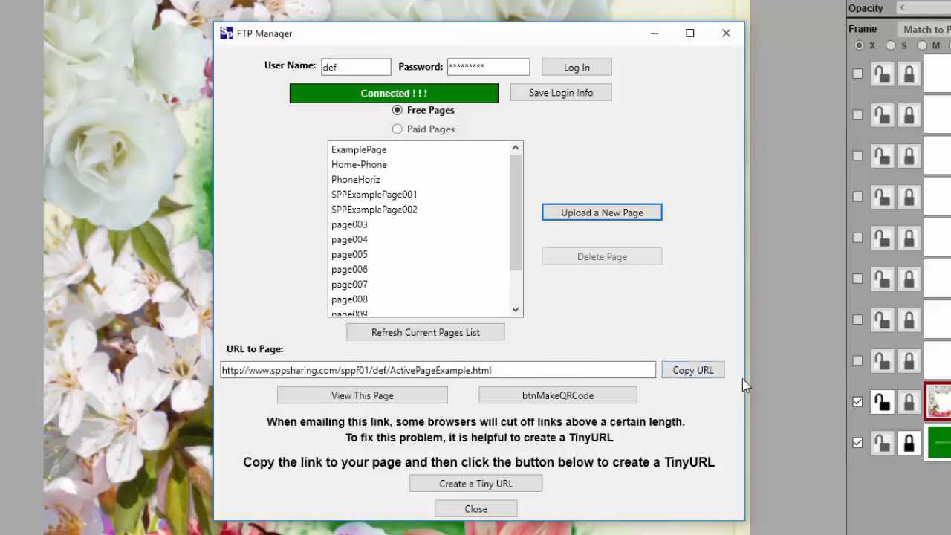
- Copy the uploaded page's URL and open it in a new tab of the web browser
left_click(698, 373)
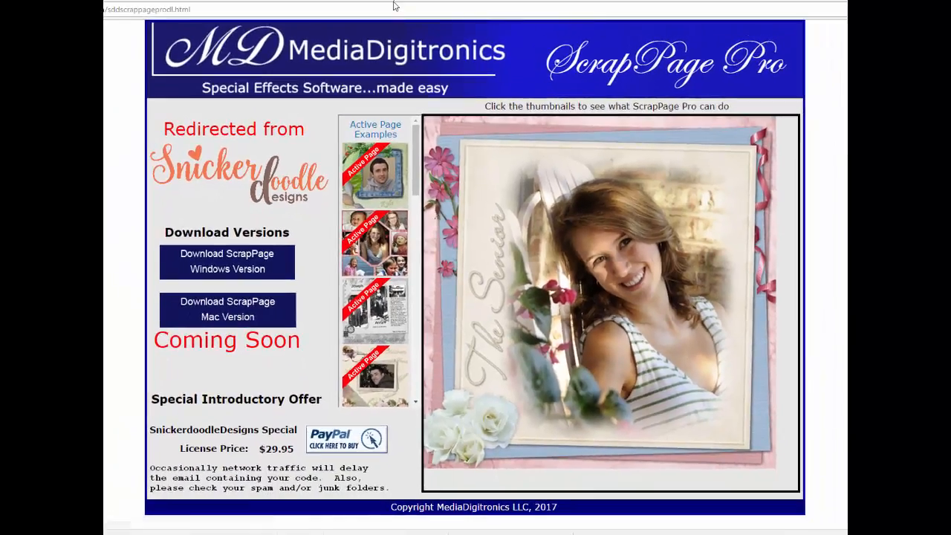
left_click(392, 2)
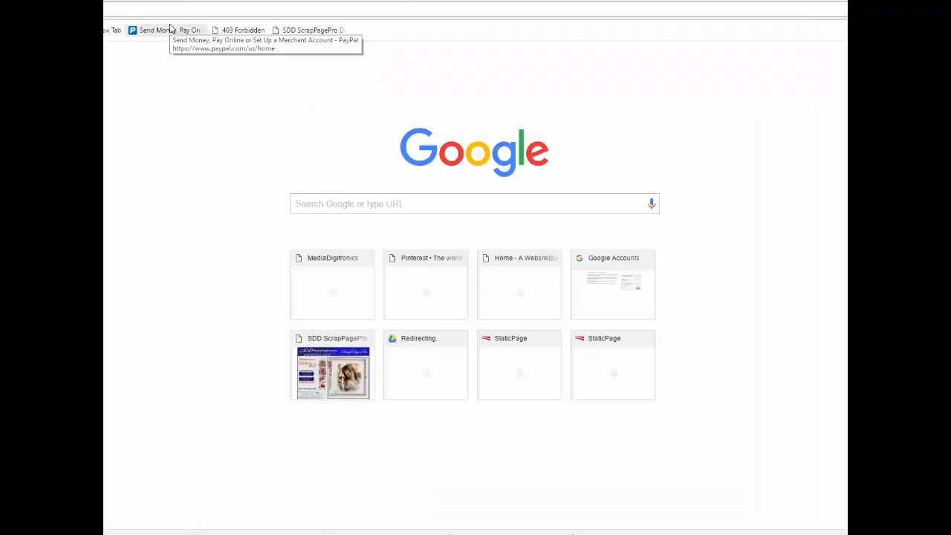
key("ctrl+v")
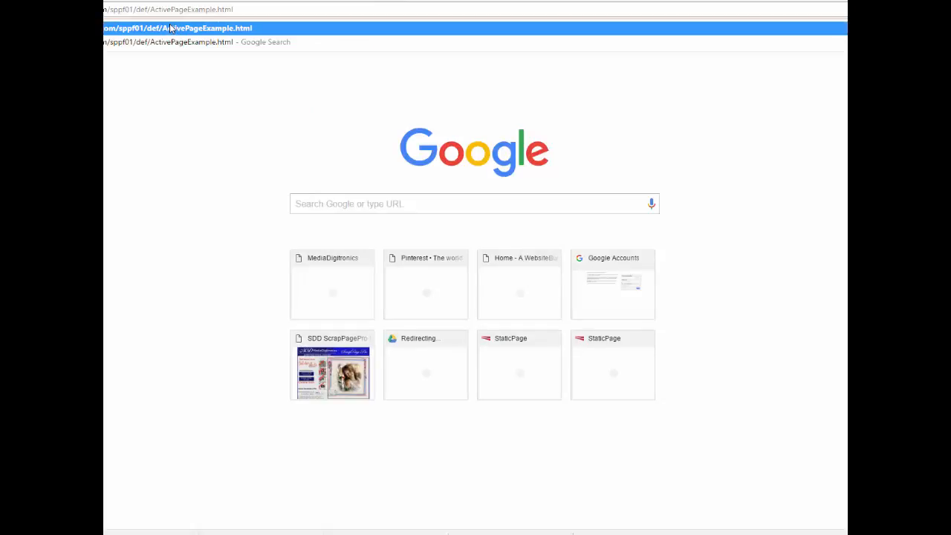
left_click(527, 24)
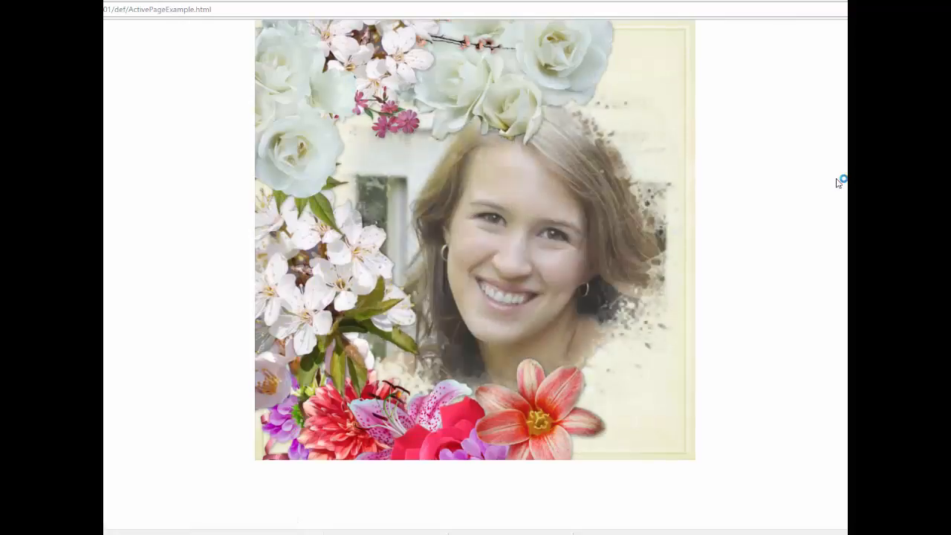